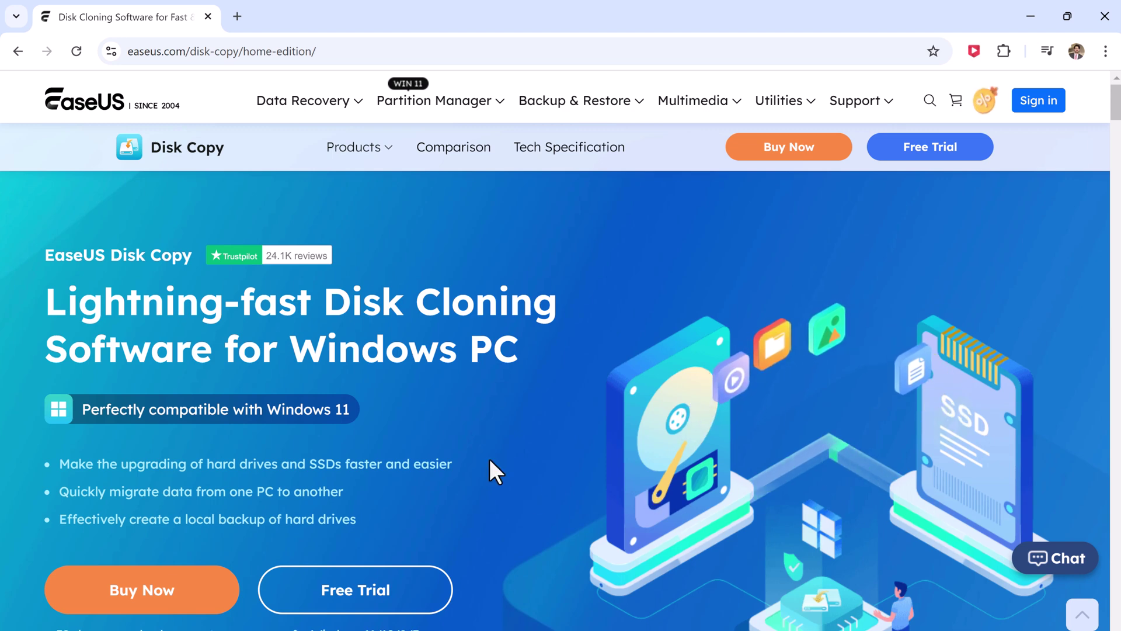
scroll(489, 460, "down", 2)
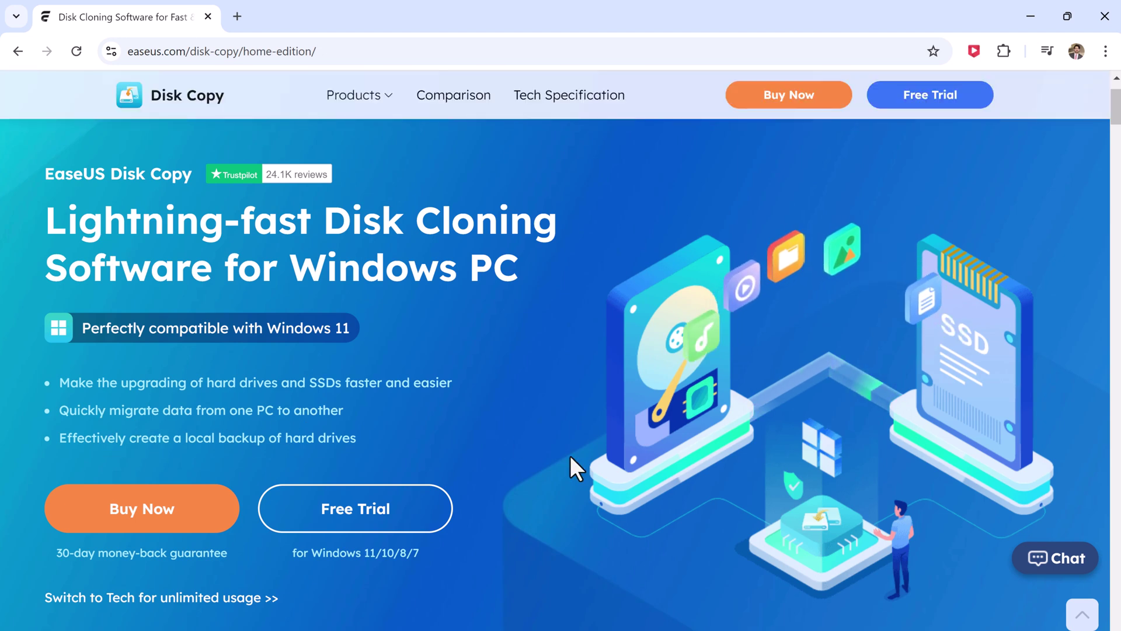
scroll(557, 557, "down", 2)
scroll(557, 558, "down", 2)
scroll(557, 557, "down", 2)
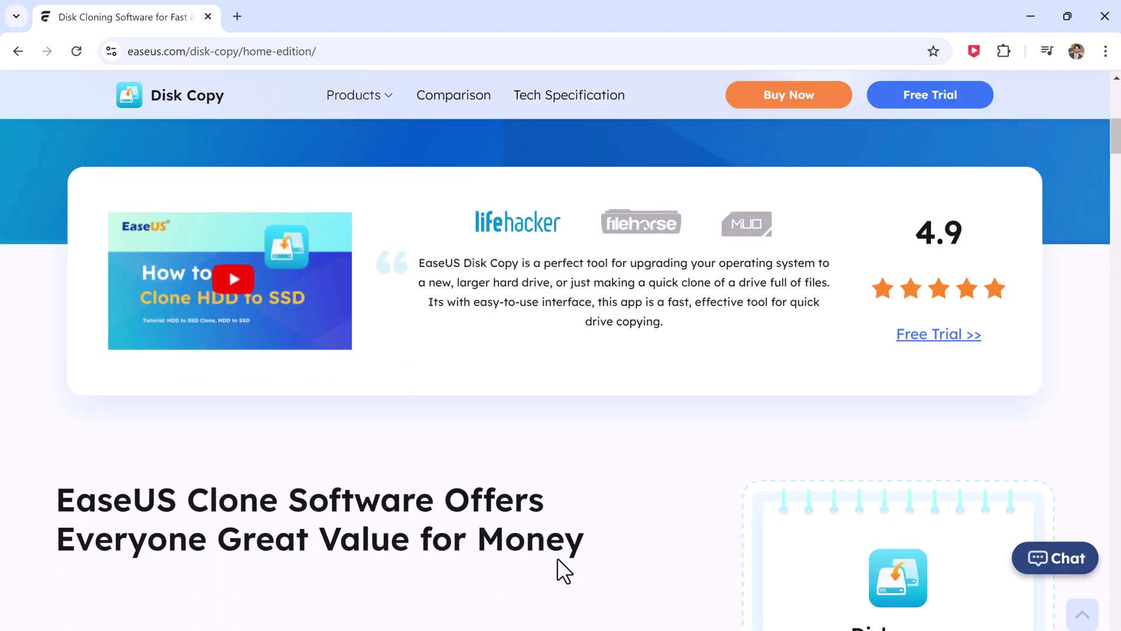
scroll(558, 558, "down", 1)
scroll(558, 558, "down", 3)
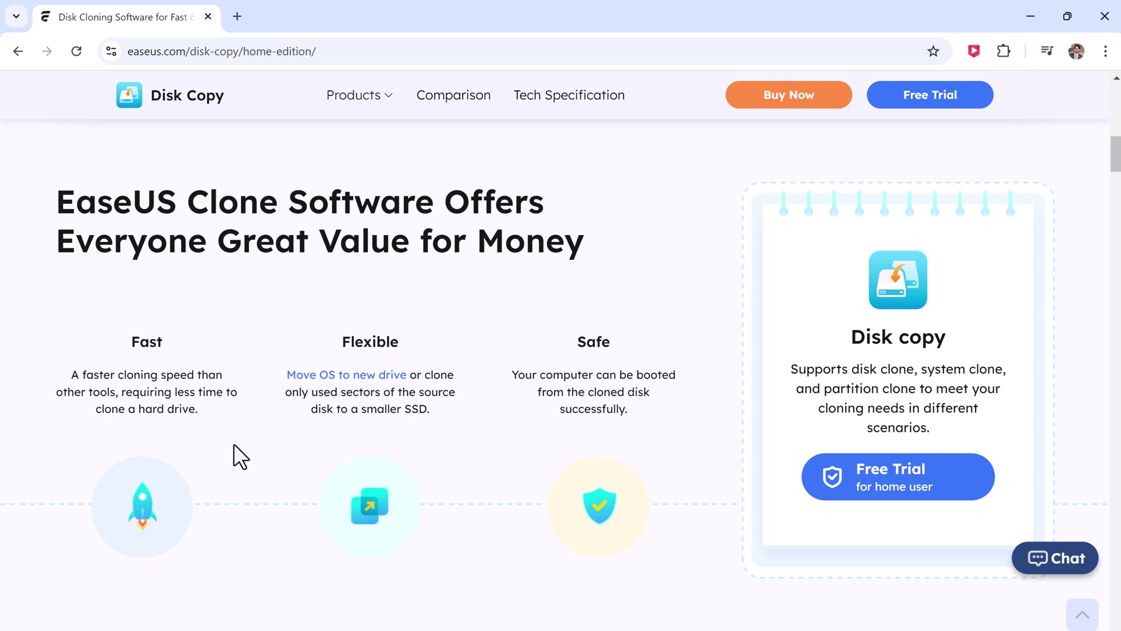
scroll(497, 465, "down", 2)
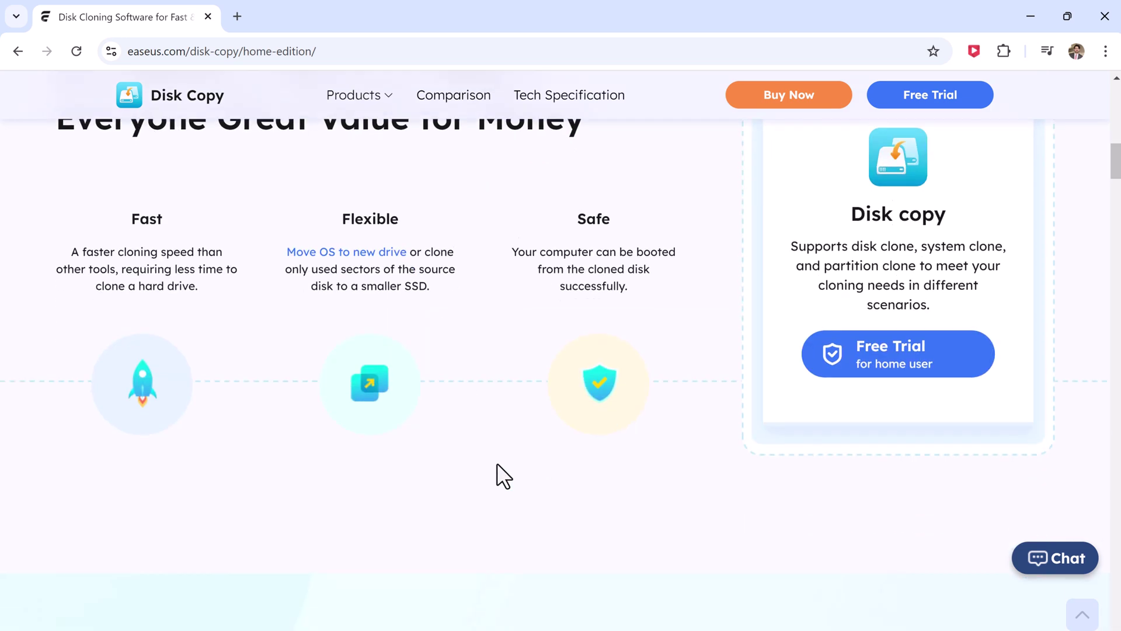
scroll(496, 466, "down", 1)
scroll(497, 465, "down", 2)
scroll(497, 465, "down", 1)
scroll(497, 463, "down", 1)
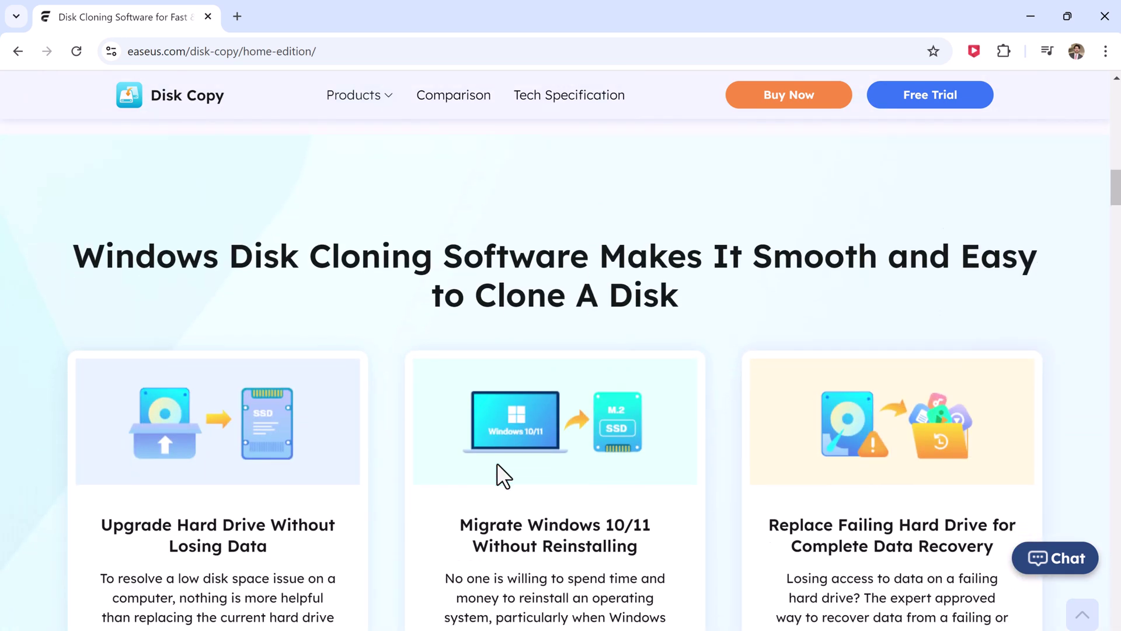
scroll(496, 463, "down", 1)
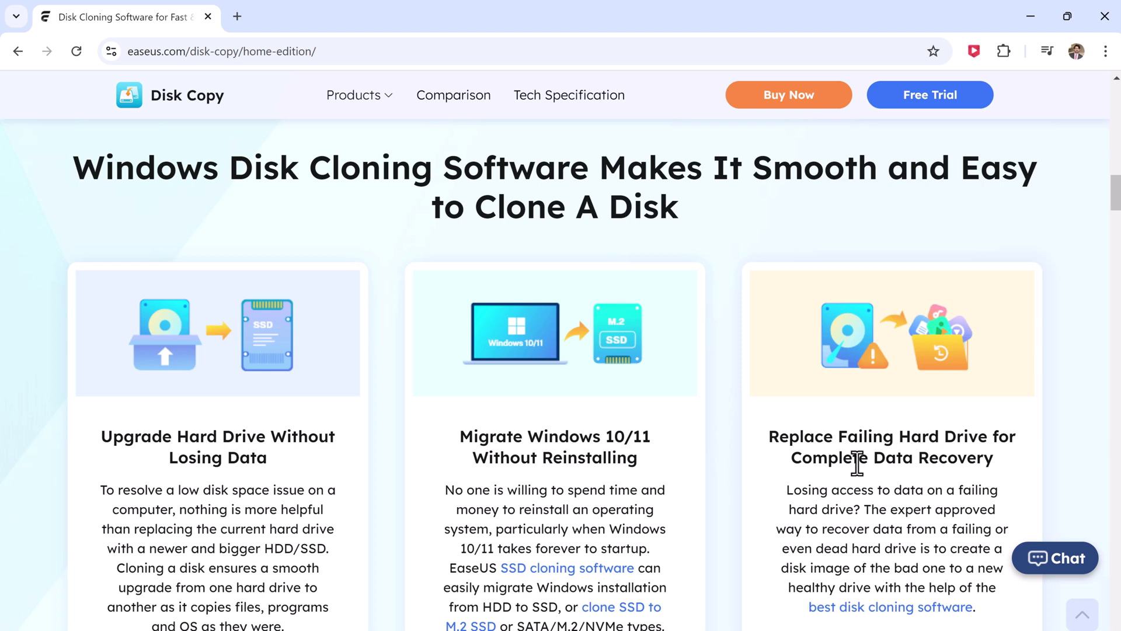
scroll(858, 464, "down", 1)
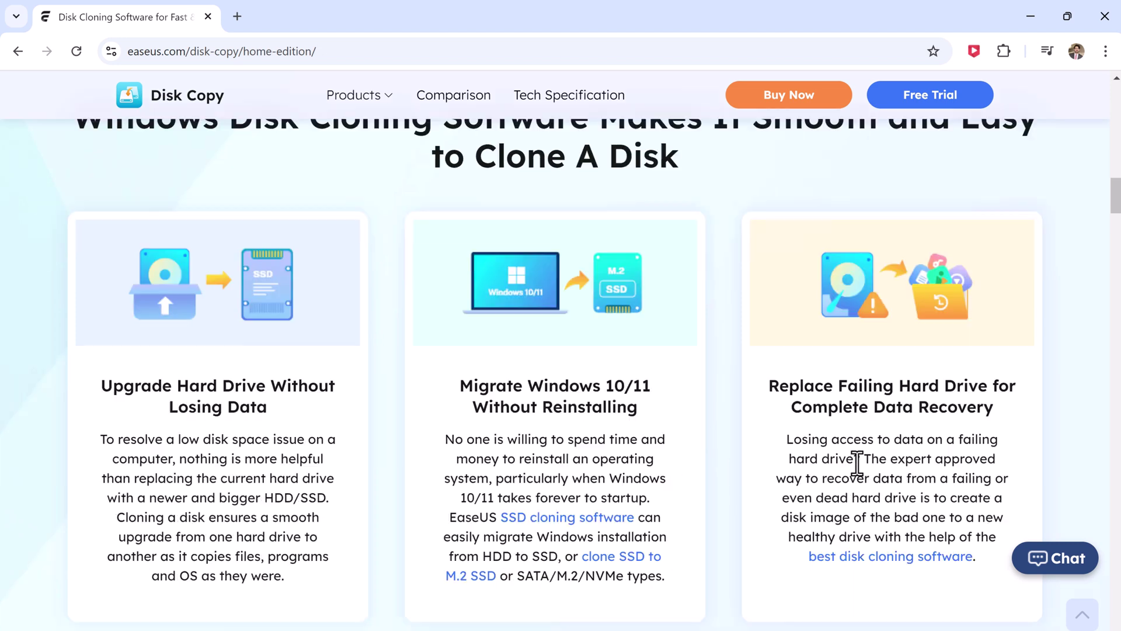
scroll(858, 465, "down", 1)
scroll(858, 464, "down", 2)
scroll(857, 464, "down", 2)
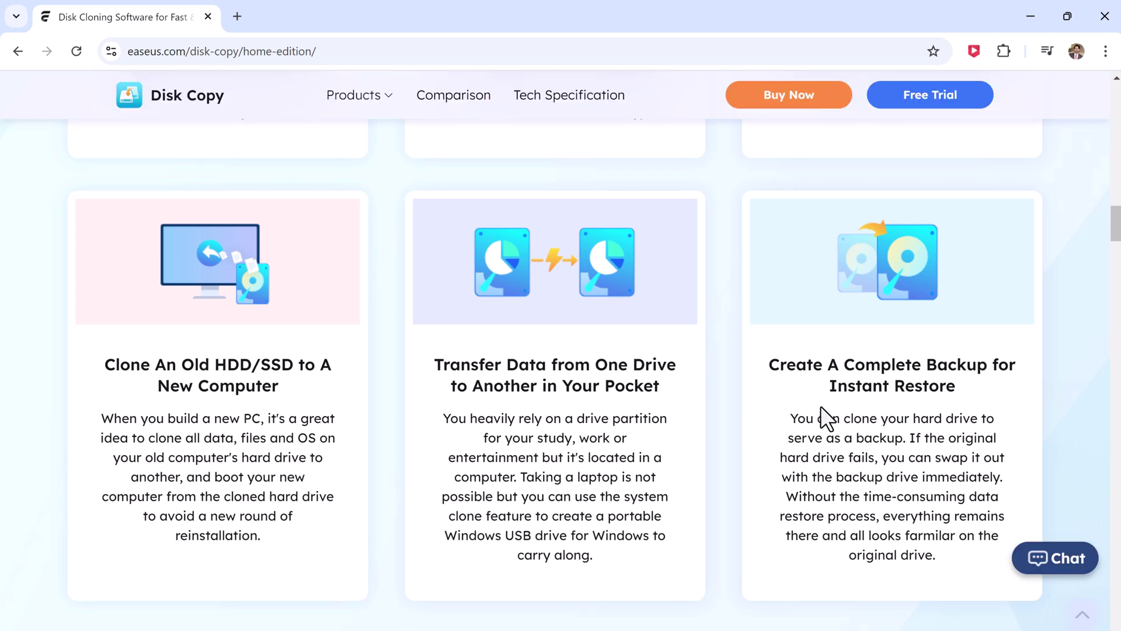
scroll(863, 429, "down", 1)
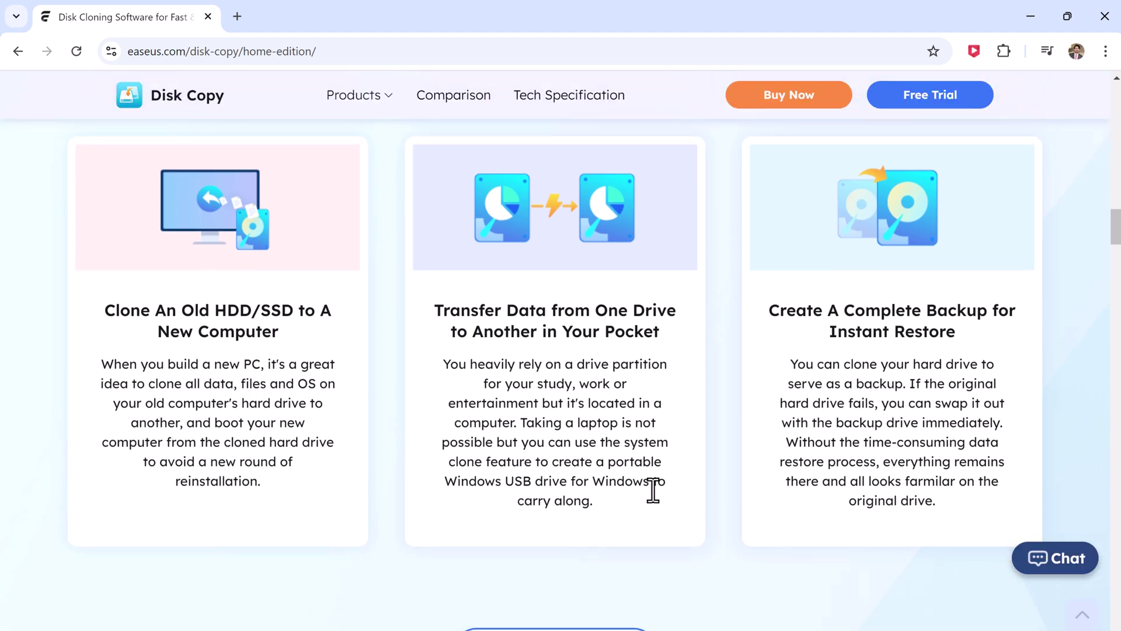
scroll(652, 487, "down", 3)
scroll(652, 487, "down", 2)
scroll(653, 488, "down", 2)
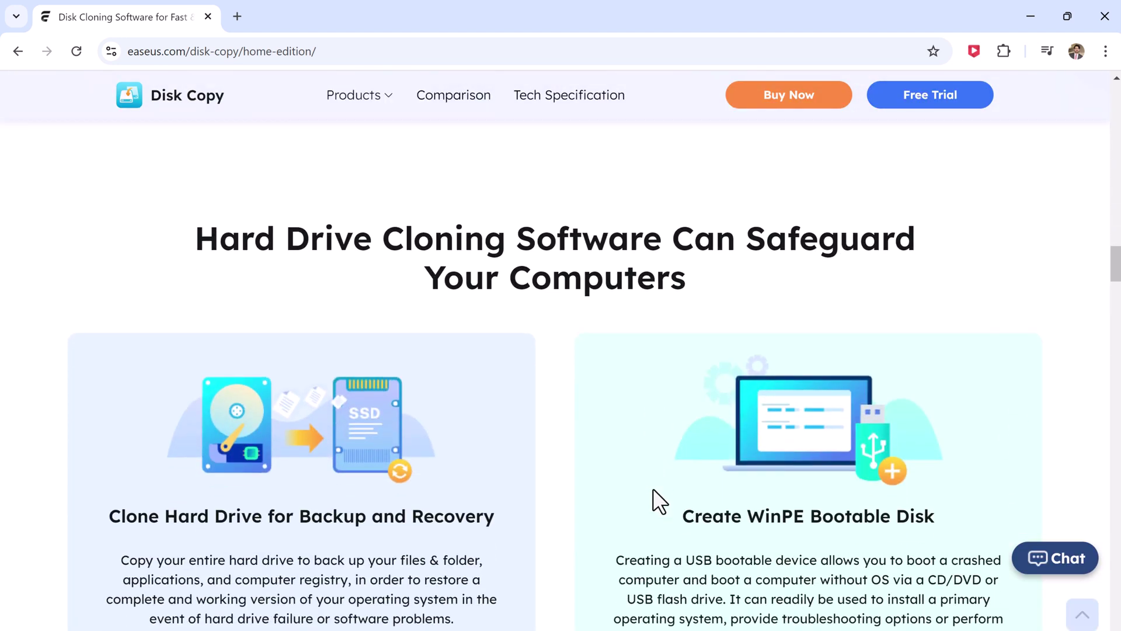
scroll(653, 488, "down", 1)
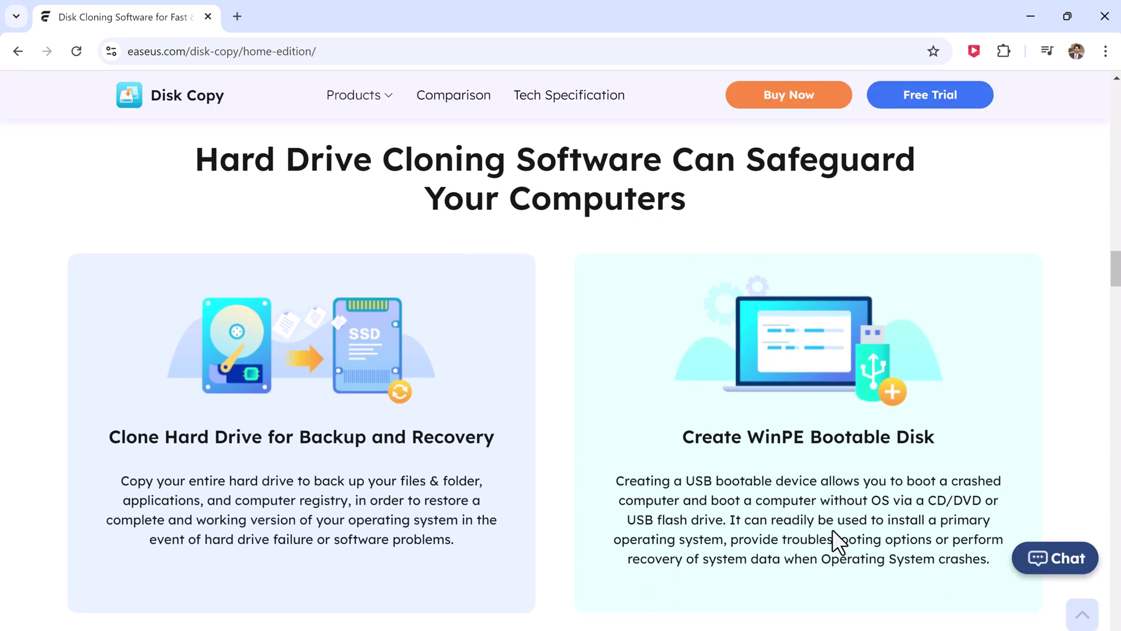
scroll(832, 529, "down", 1)
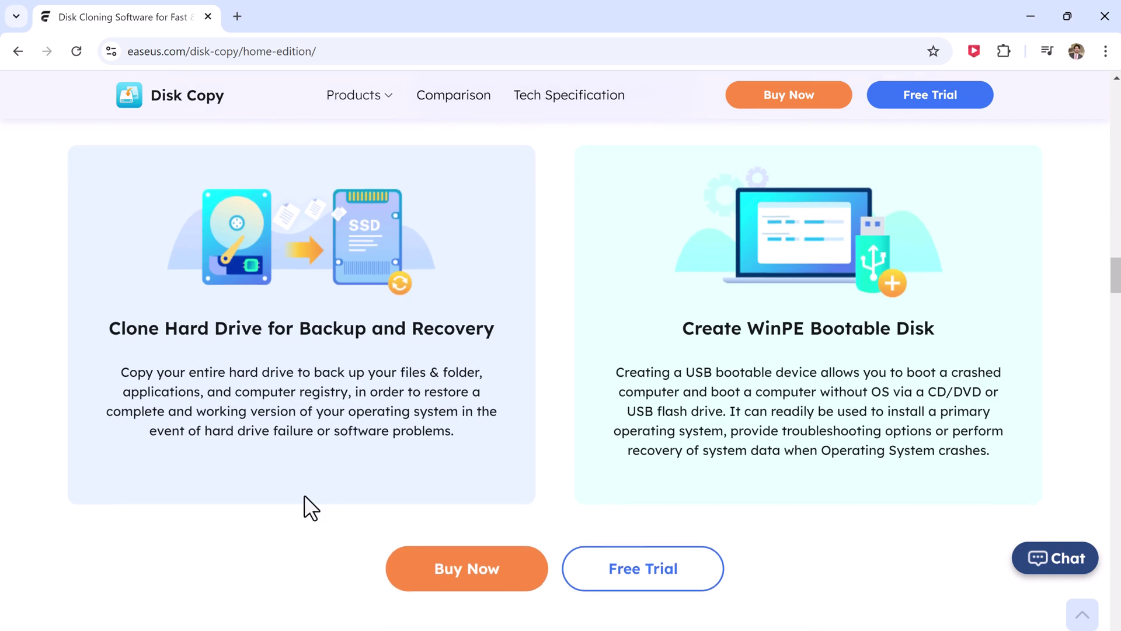
scroll(355, 482, "down", 2)
scroll(355, 483, "down", 2)
scroll(355, 483, "down", 2)
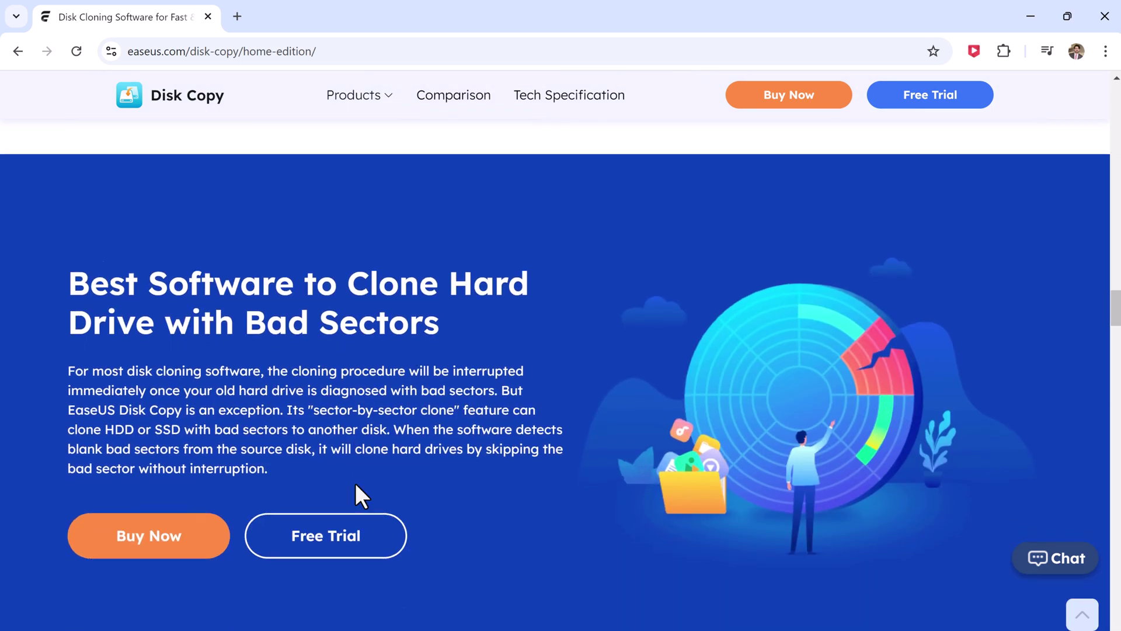
scroll(408, 460, "up", 10)
scroll(408, 461, "up", 5)
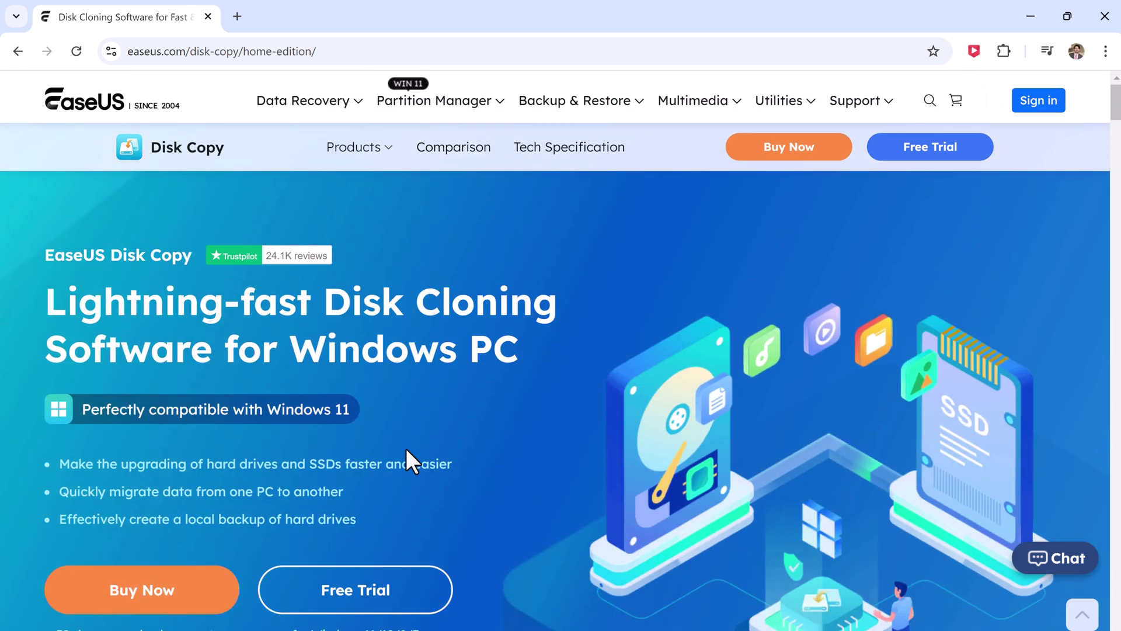
scroll(406, 447, "down", 1)
scroll(413, 482, "down", 1)
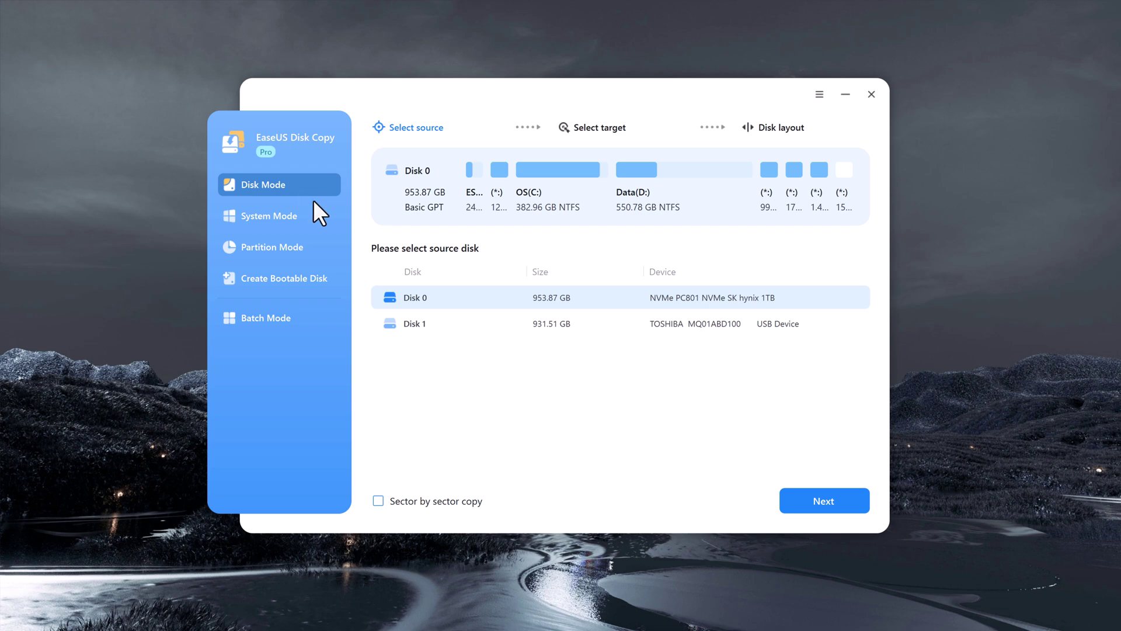
Step: Tour the sidebar modes — System, Partition, Create Bootable Disk, Batch — and return to Disk Mode
left_click(313, 217)
left_click(313, 242)
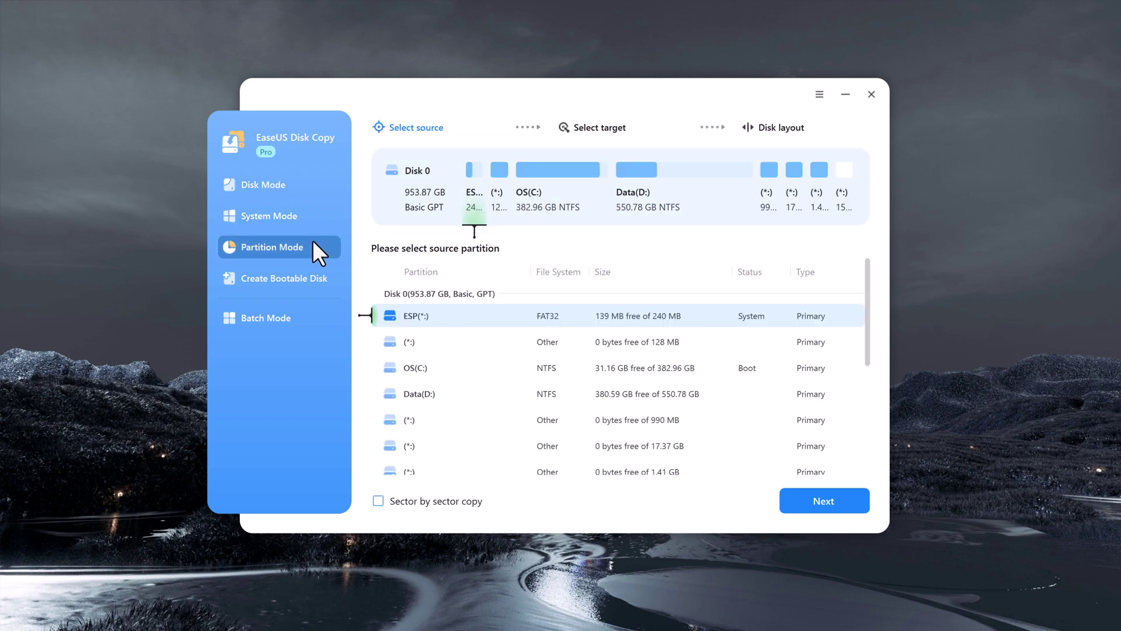
left_click(316, 277)
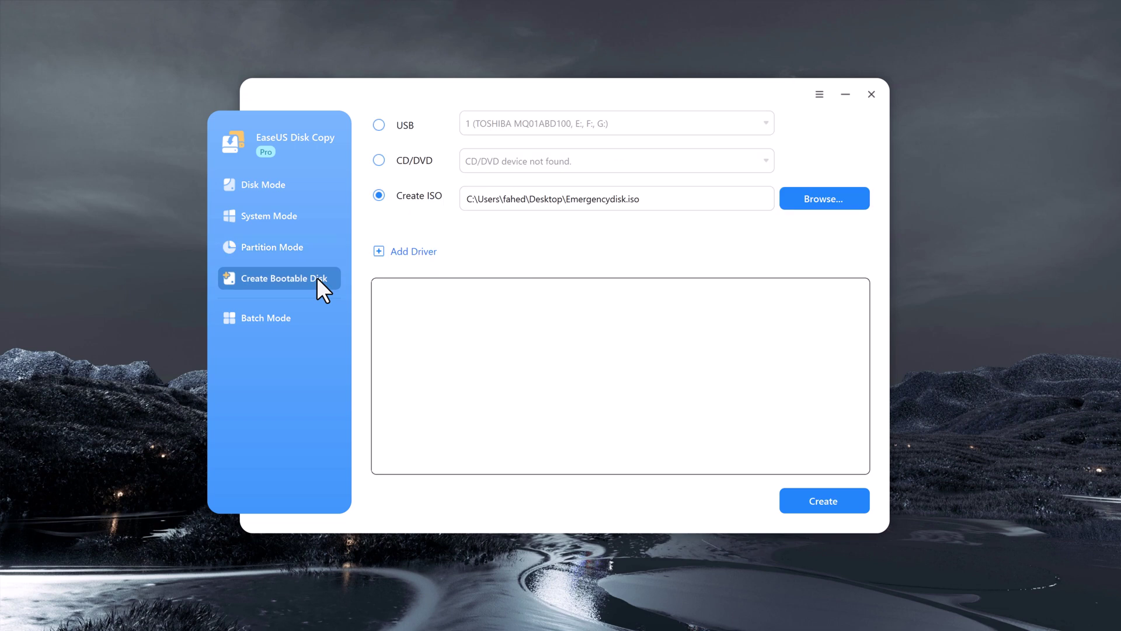
left_click(306, 314)
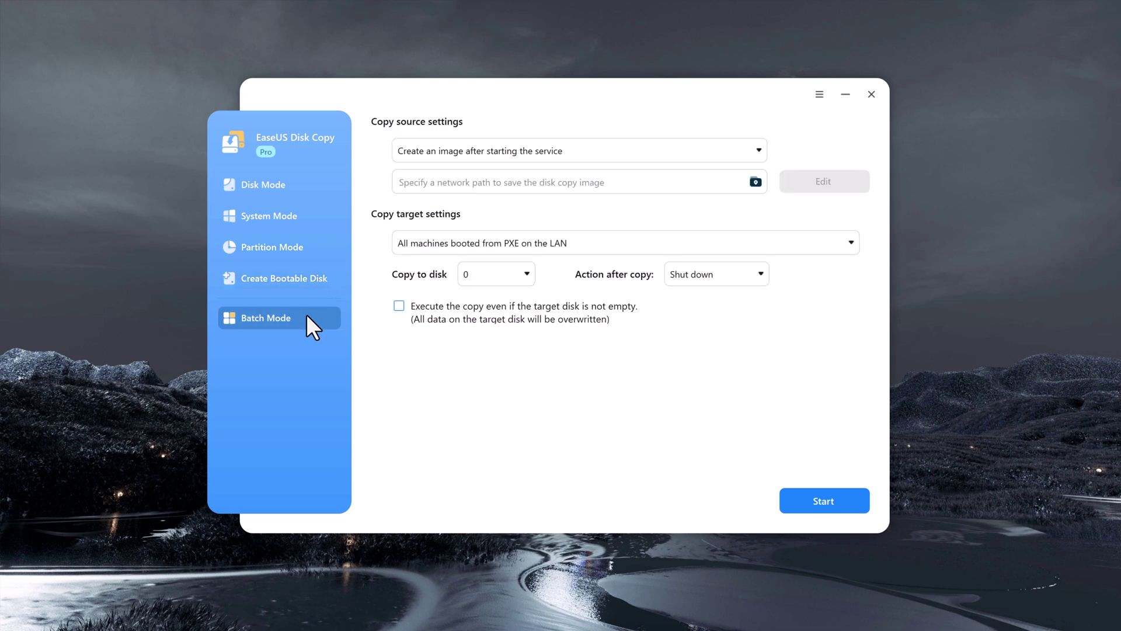
left_click(287, 191)
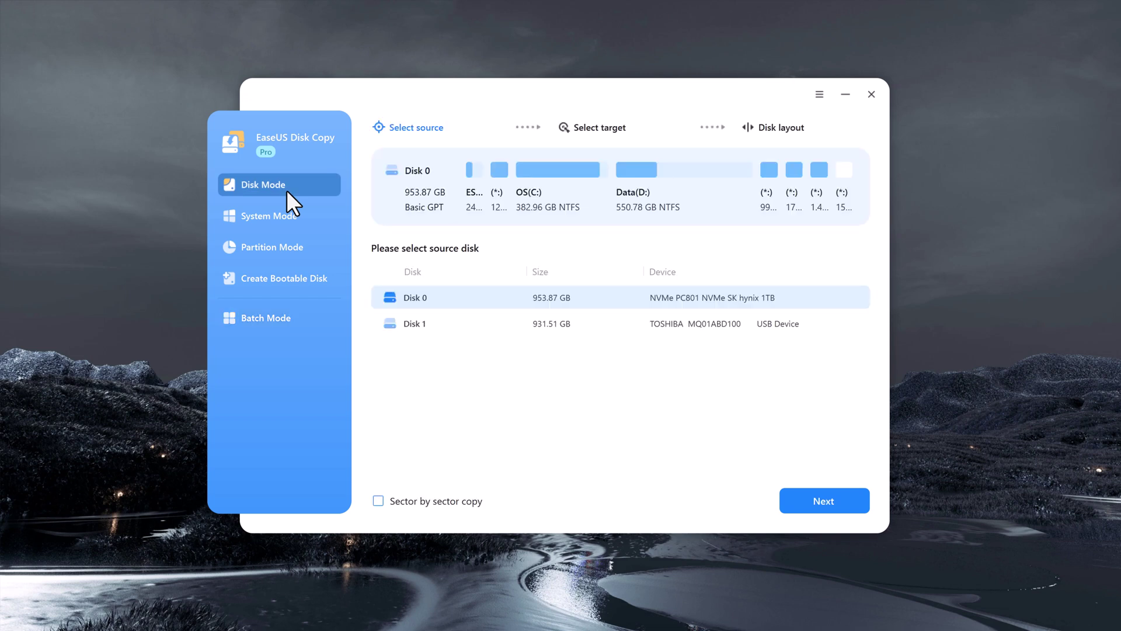
Step: Keep Disk 0 as source, confirm Disk 1 as target and review the clone layout
left_click(628, 319)
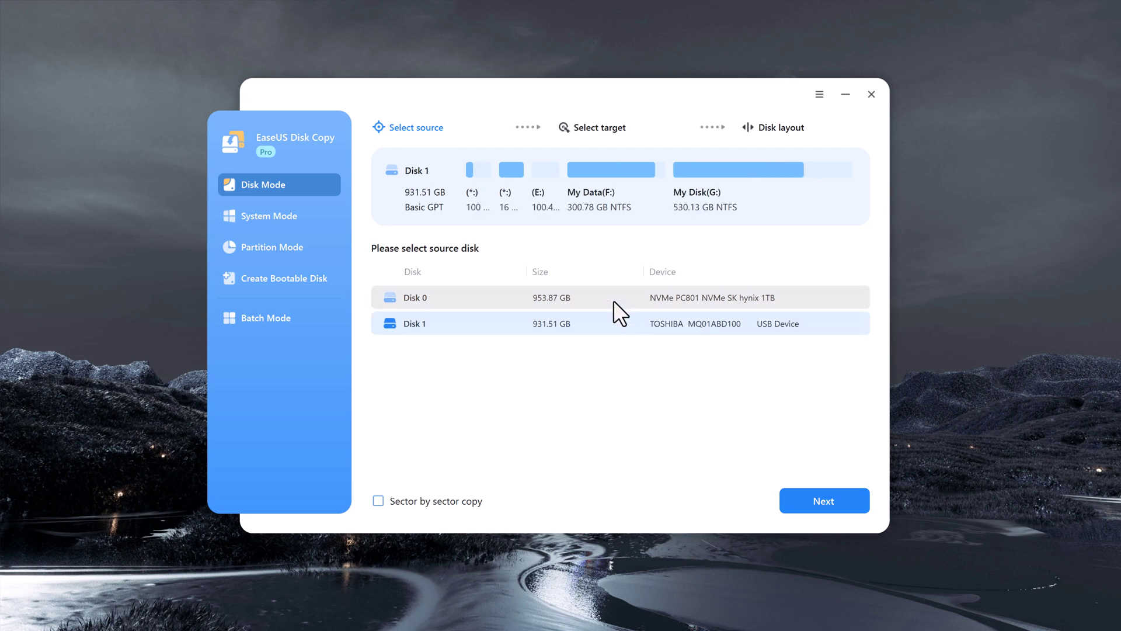
left_click(613, 300)
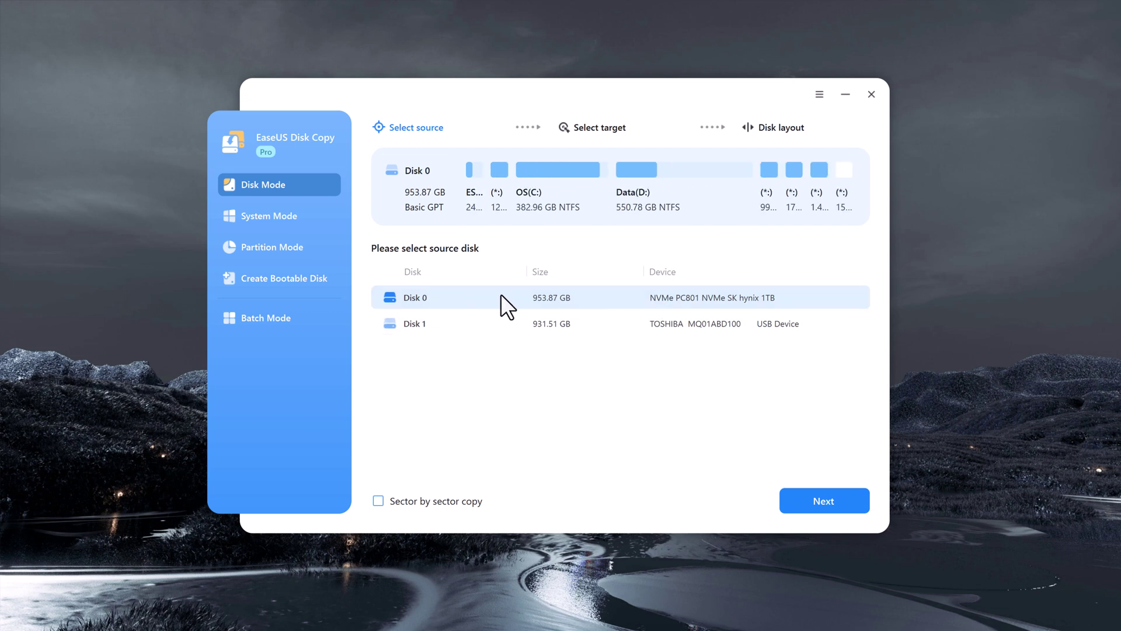
left_click(782, 494)
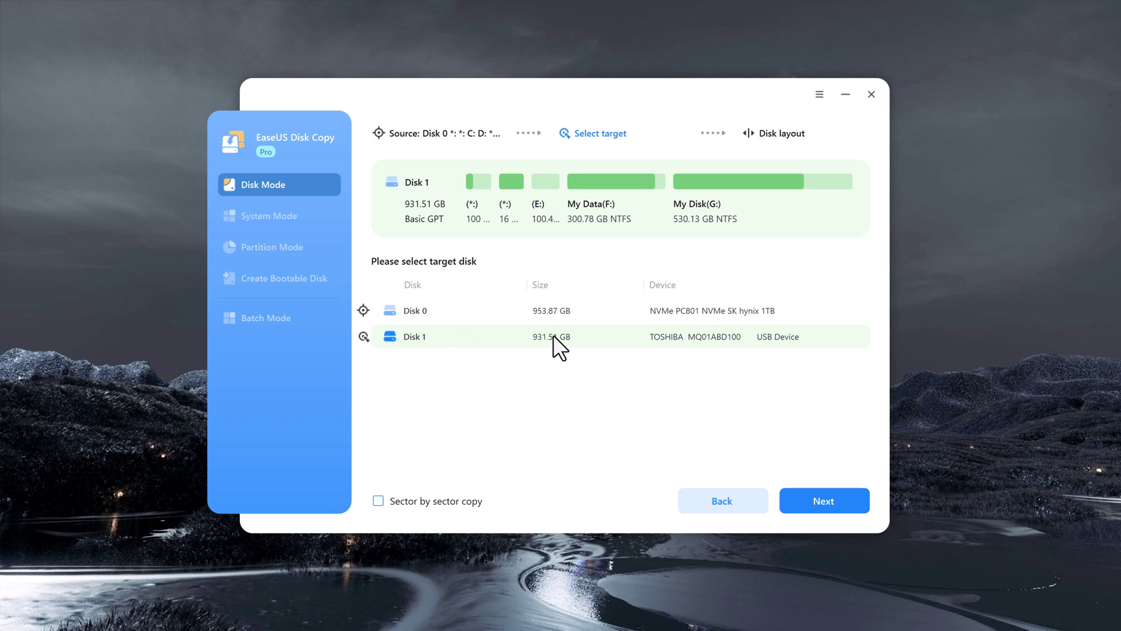
left_click(806, 495)
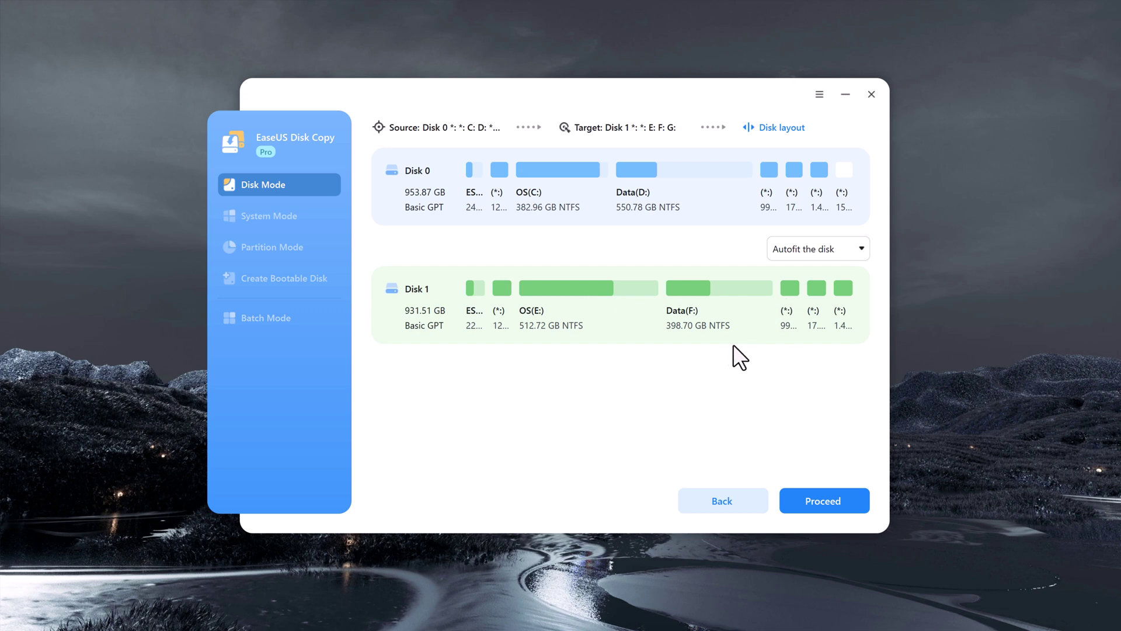
Step: Proceed with the clone, then decline the erase warning via Reselect
left_click(818, 502)
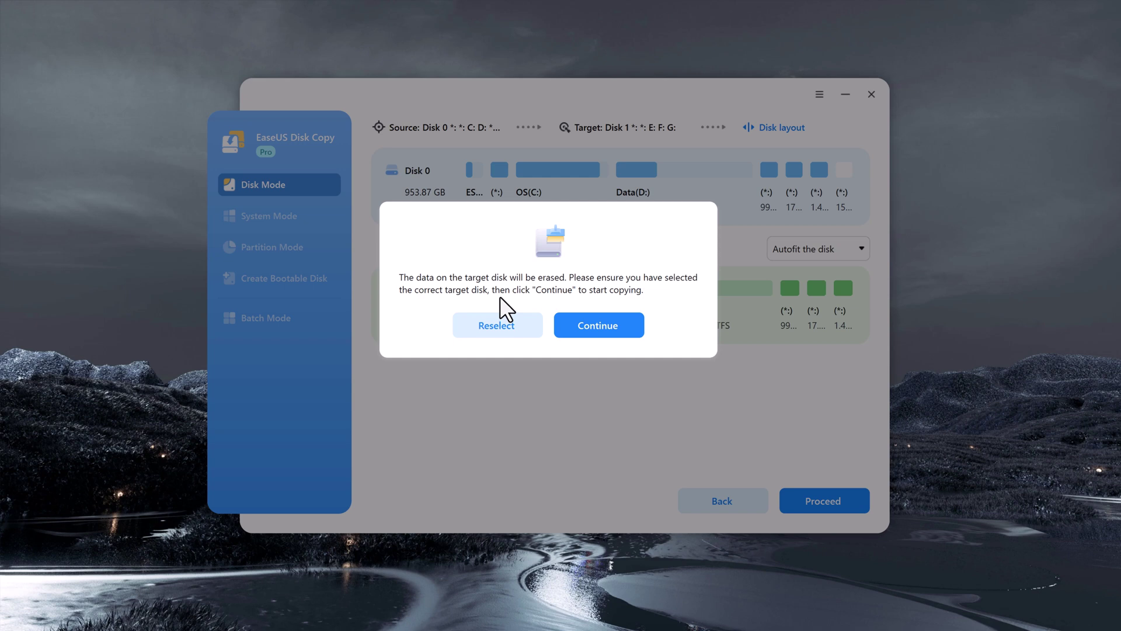
left_click(533, 317)
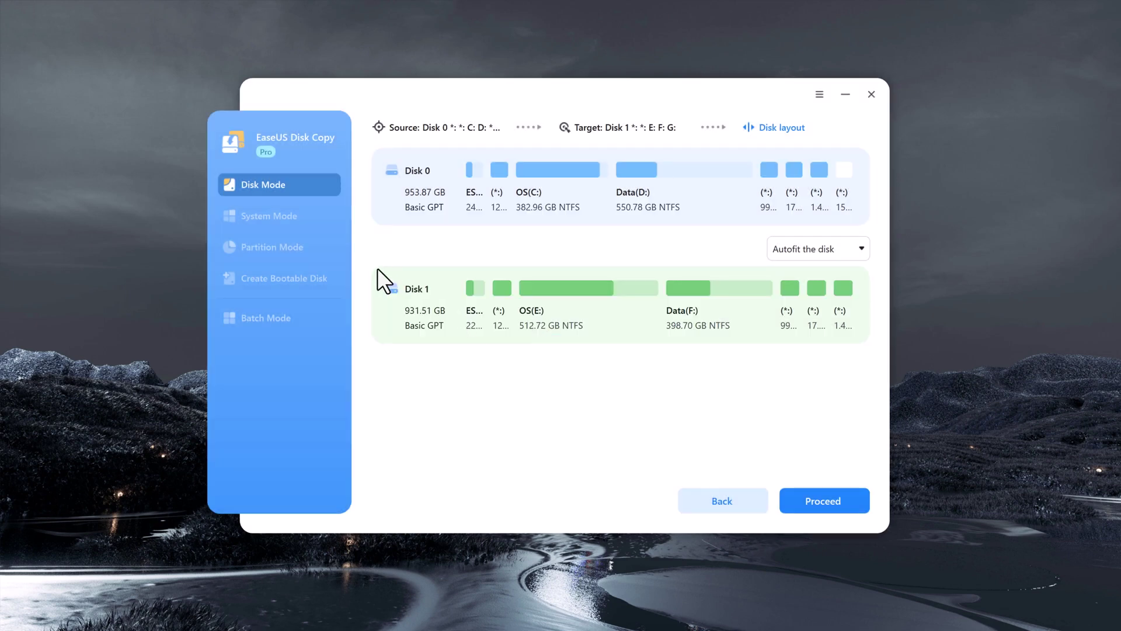
Step: Back out of the disk clone wizard and switch to System Mode
left_click(730, 497)
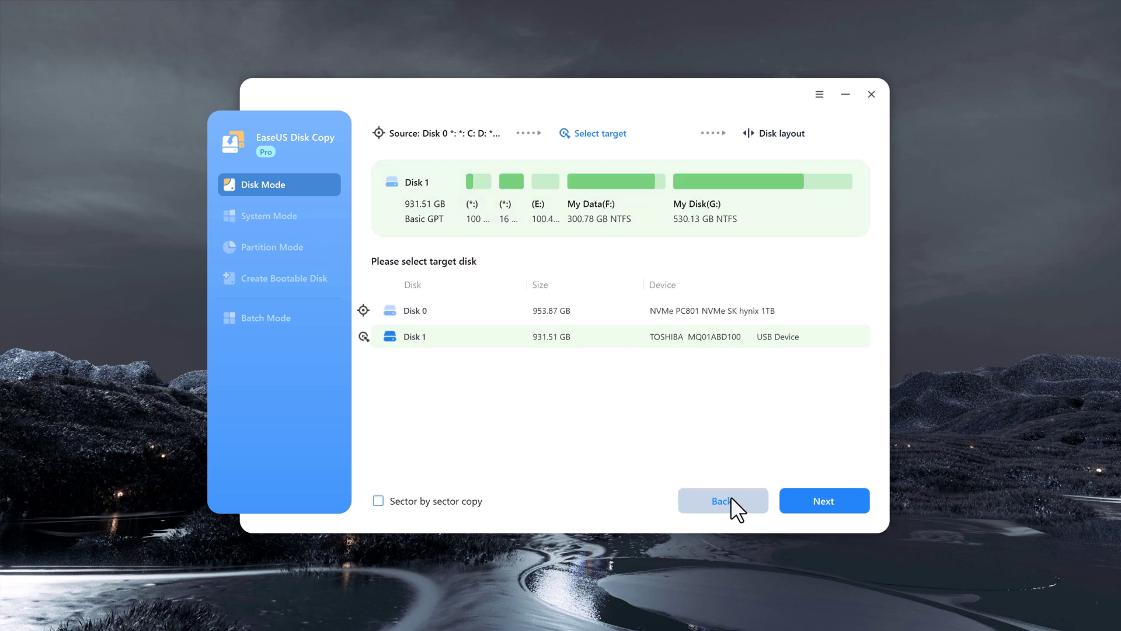
left_click(730, 497)
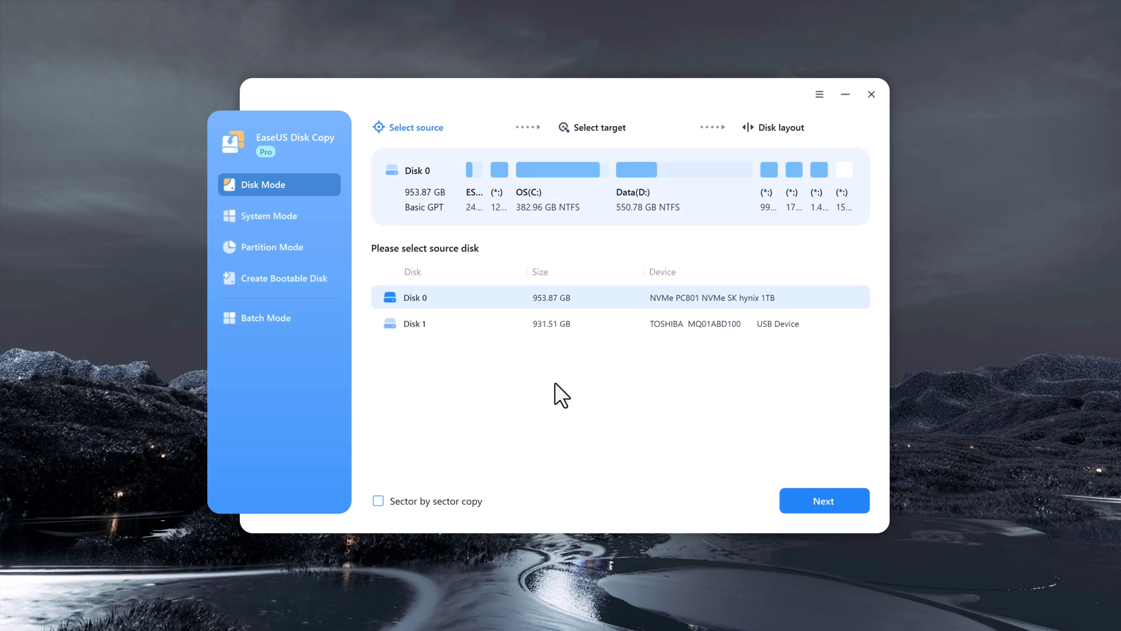
left_click(281, 217)
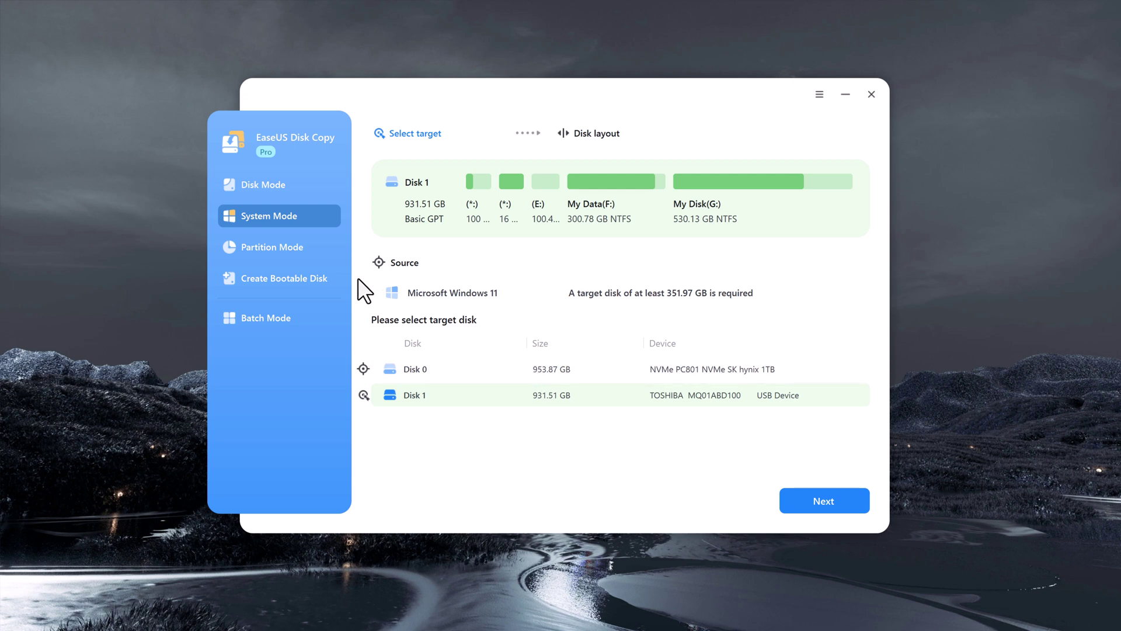
Step: Keep Disk 1 as system clone target, preview its layout, back out, and switch to Partition Mode
left_click(434, 368)
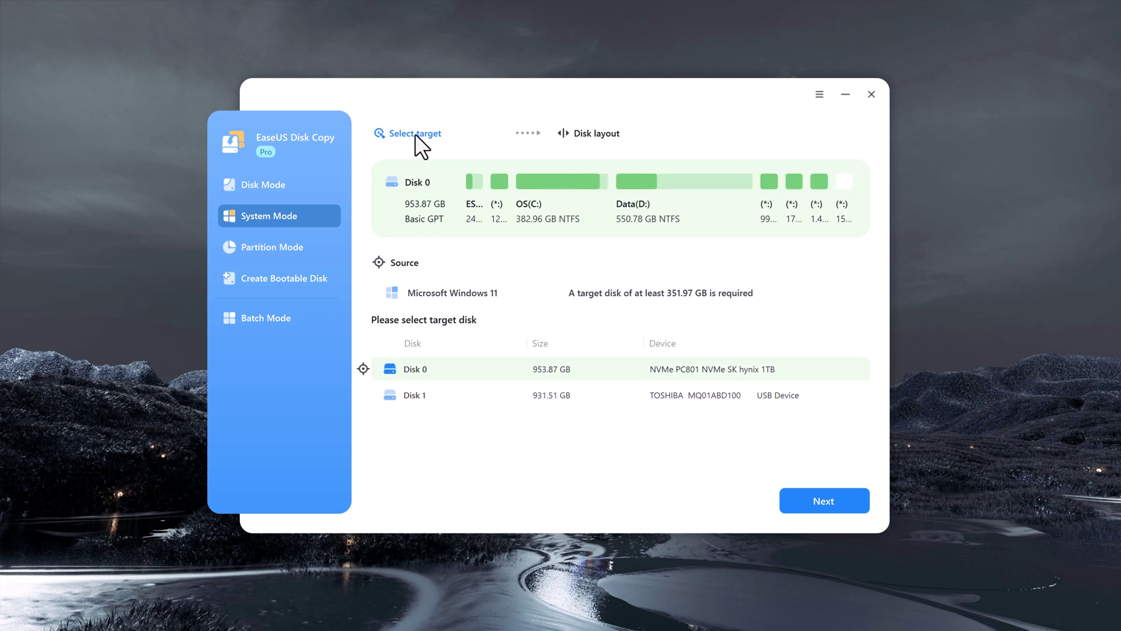
left_click(460, 390)
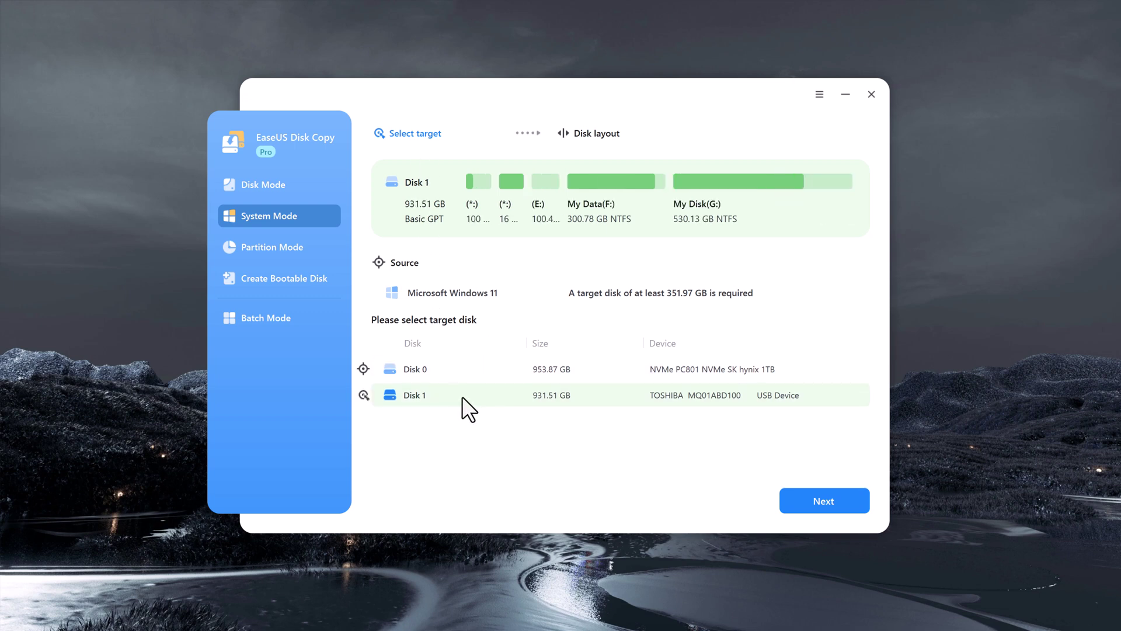
left_click(805, 504)
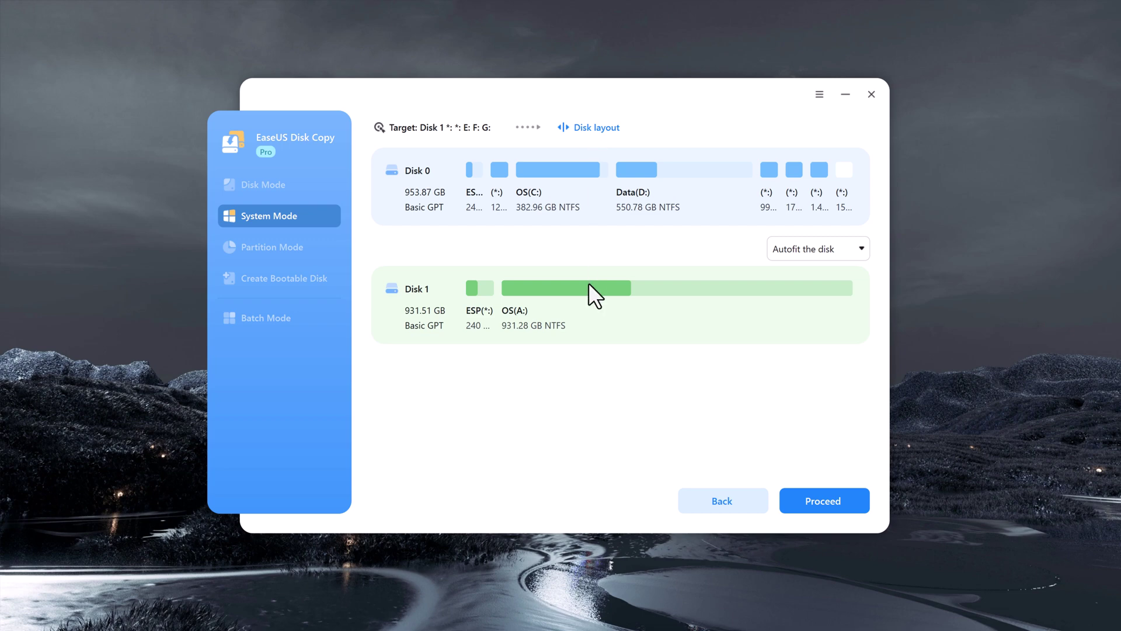
left_click(728, 501)
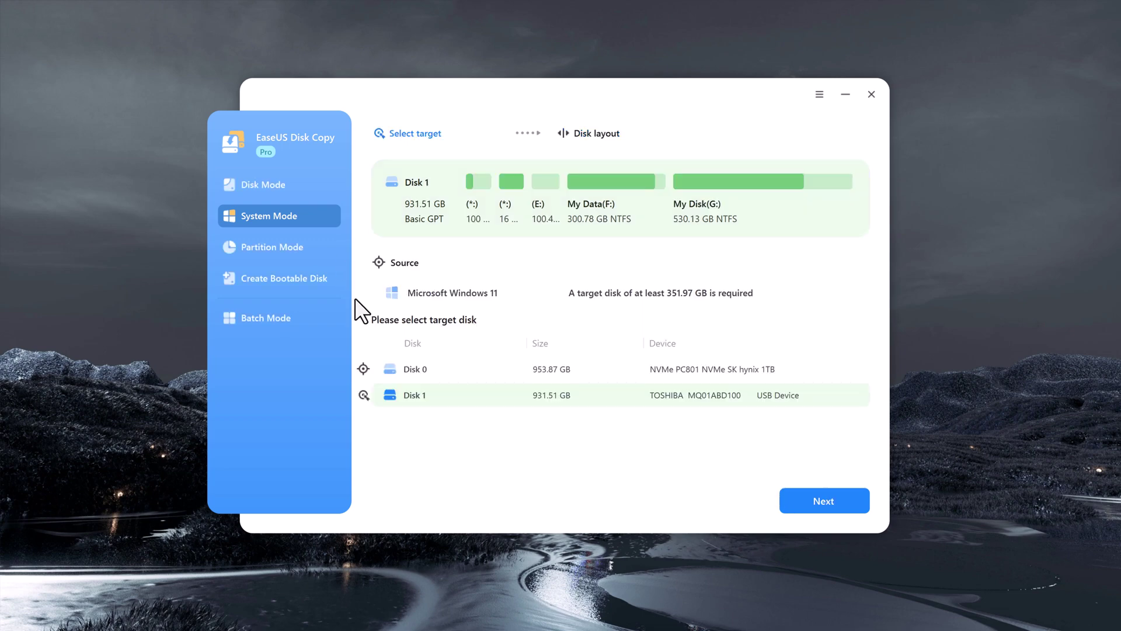
left_click(290, 238)
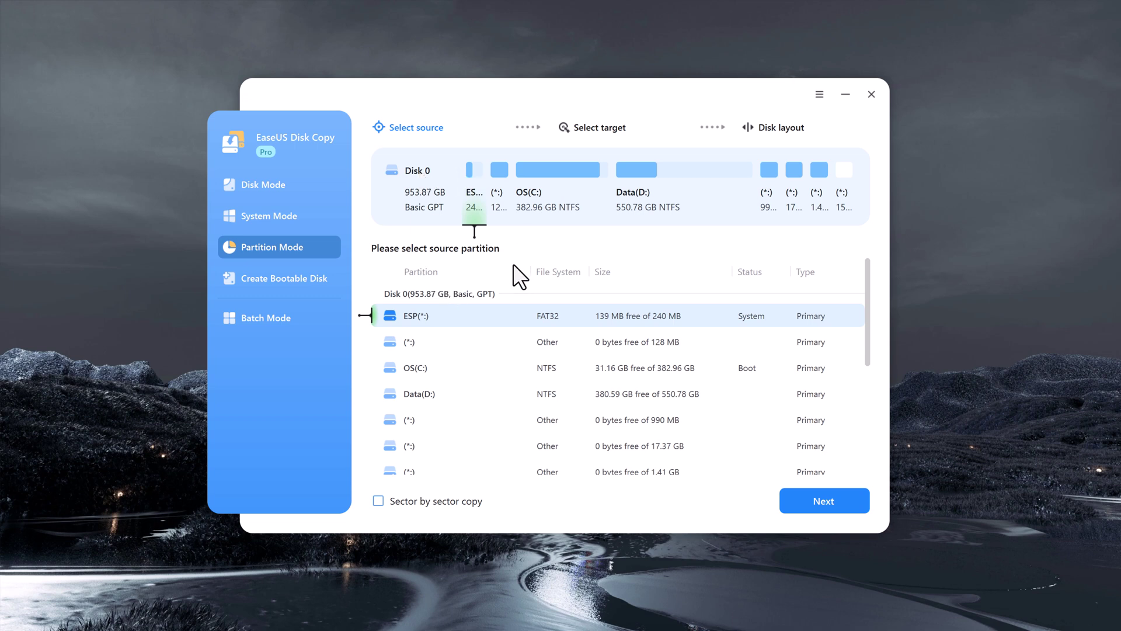
Step: Choose OS(C:) as source, preview its clone onto Data(D:), then back out of the preview
left_click(464, 372)
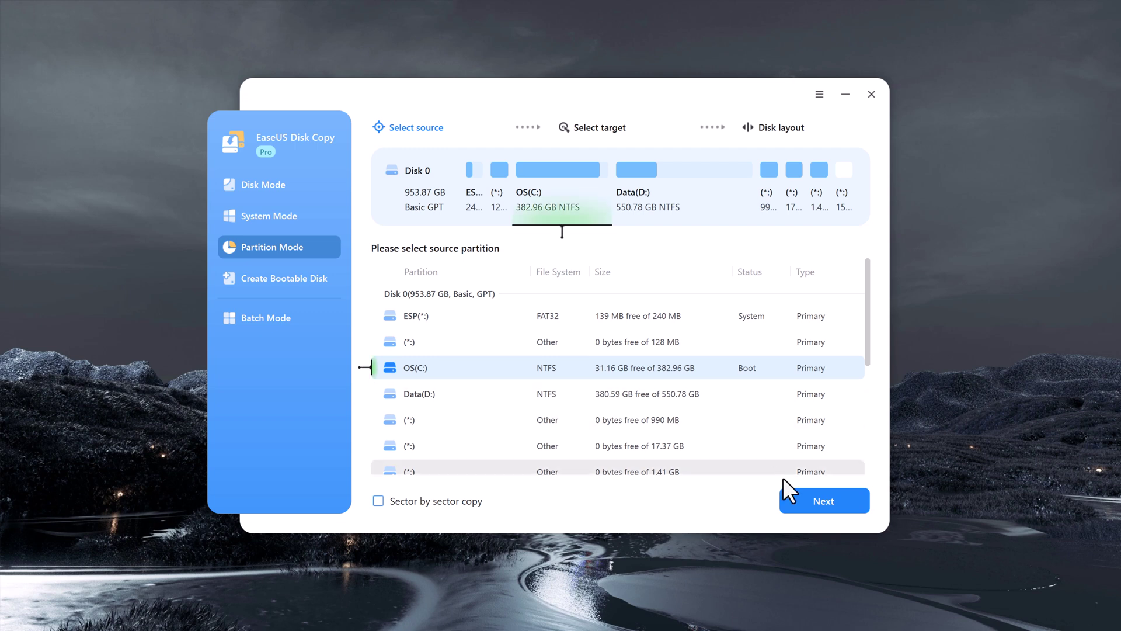
left_click(803, 495)
scroll(482, 386, "down", 2)
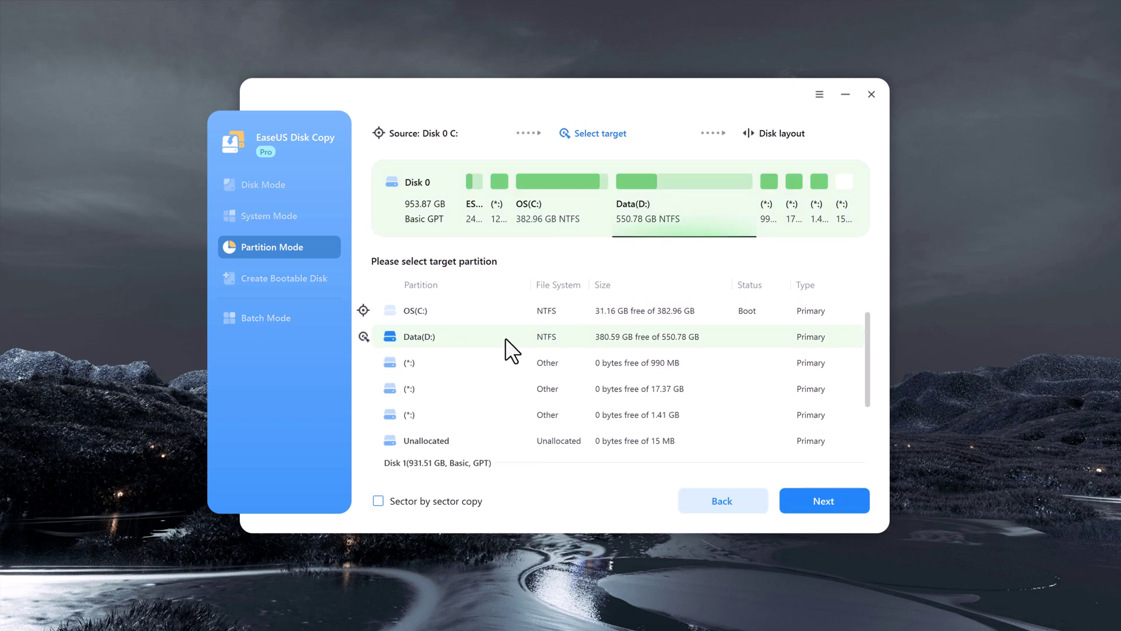
left_click(826, 502)
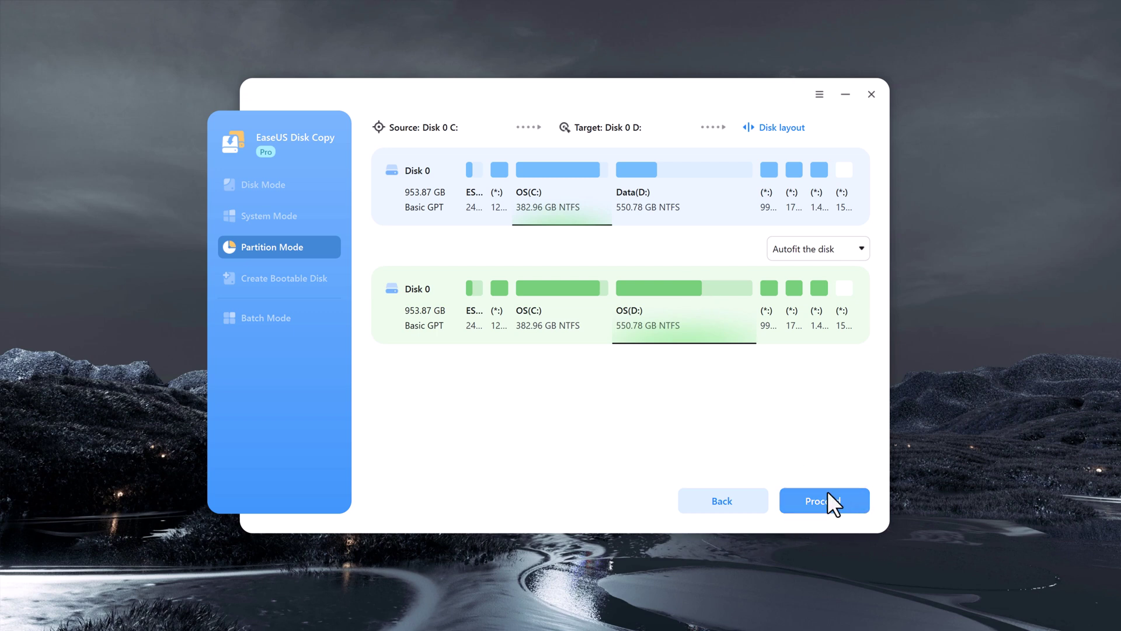
left_click(716, 497)
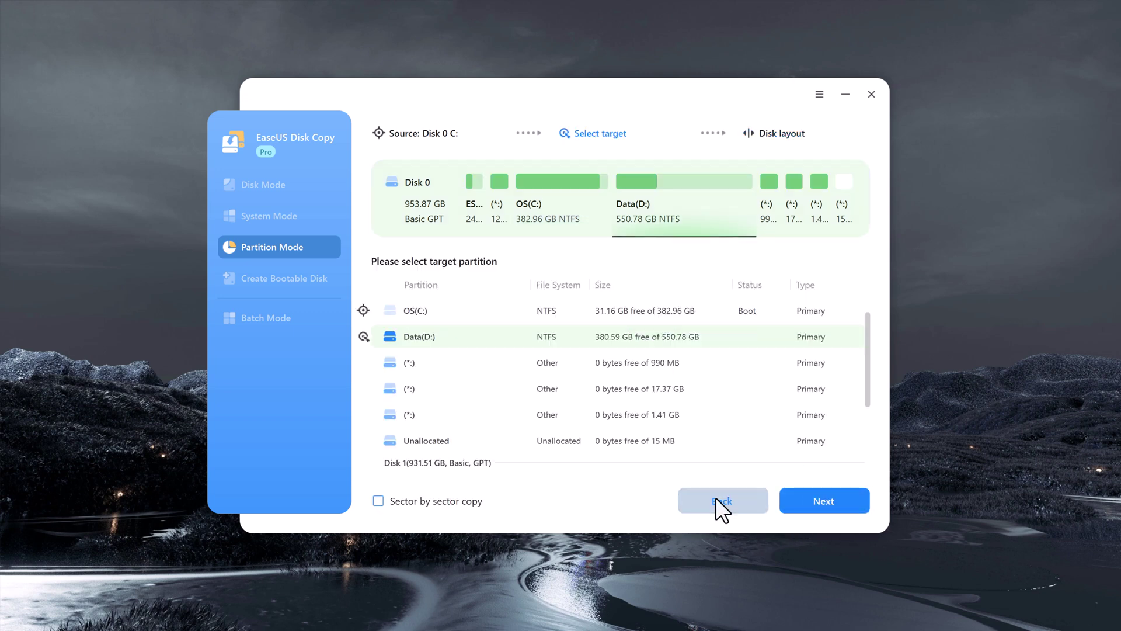
Step: In Create Bootable Disk, choose USB on Generic Flash Disk (E:) and start creating it
left_click(302, 283)
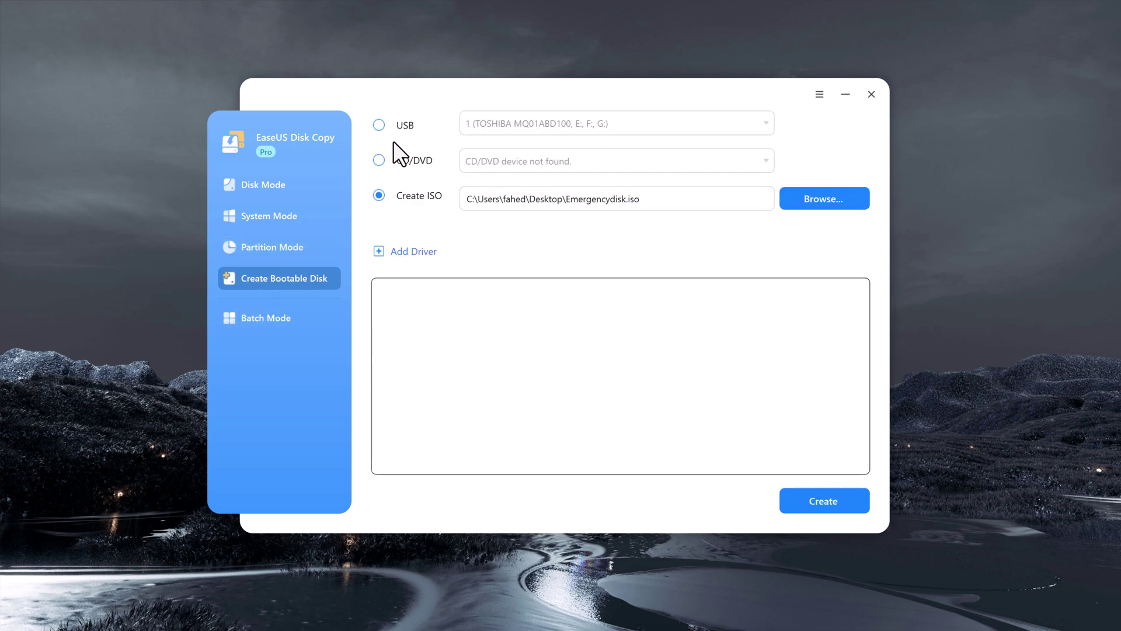
left_click(400, 127)
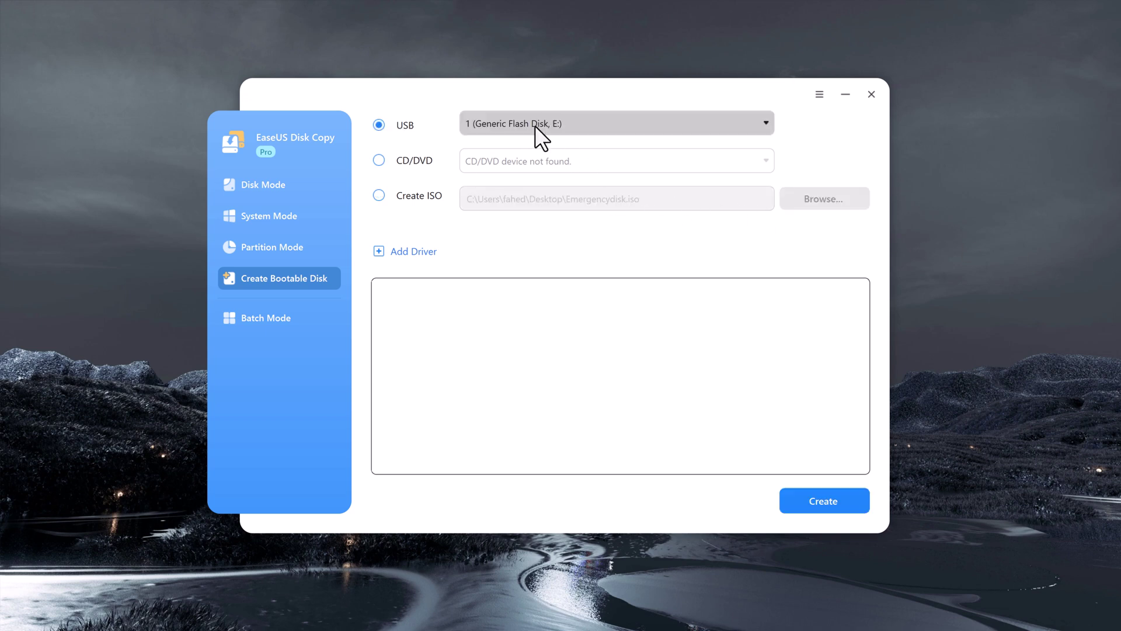
left_click(832, 505)
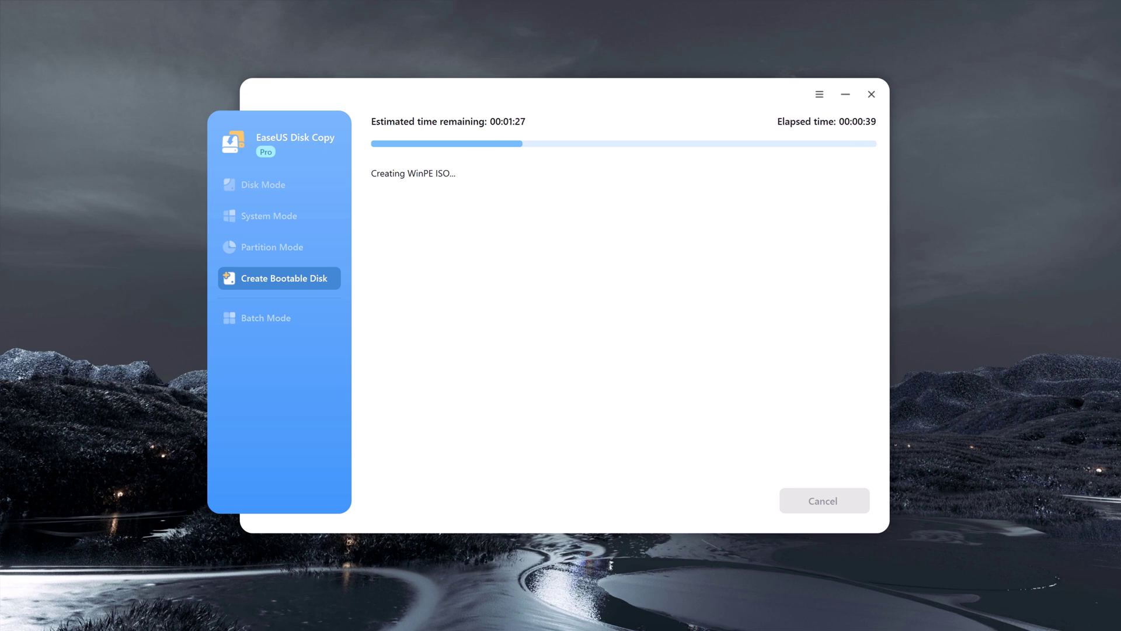
Step: In Batch Mode, review the copy source options and leave them unchanged
left_click(287, 319)
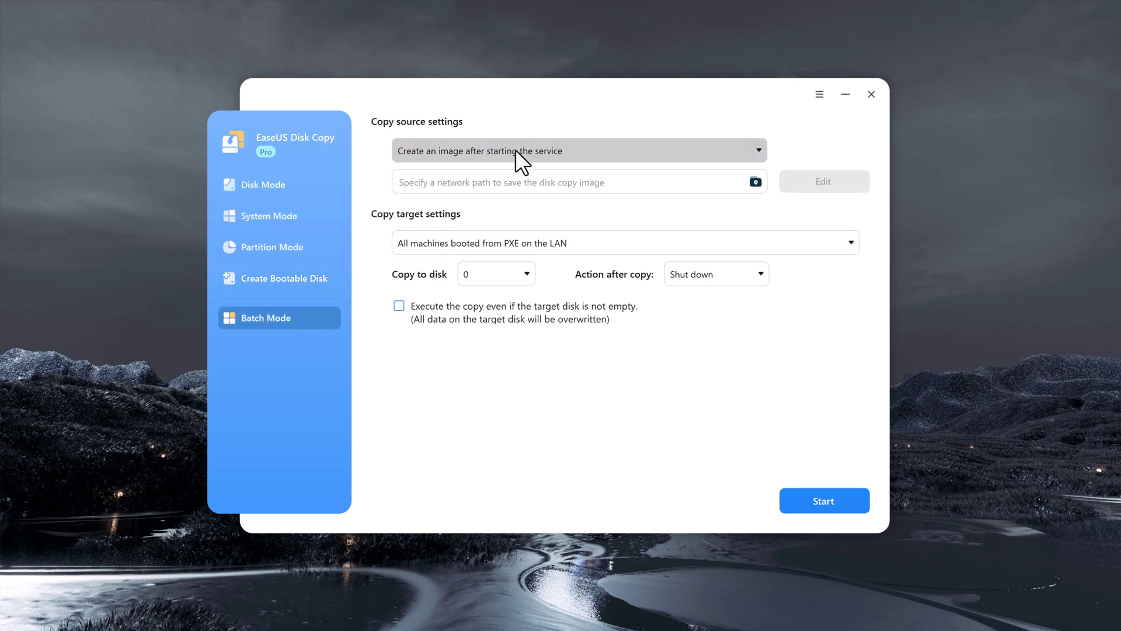
left_click(661, 156)
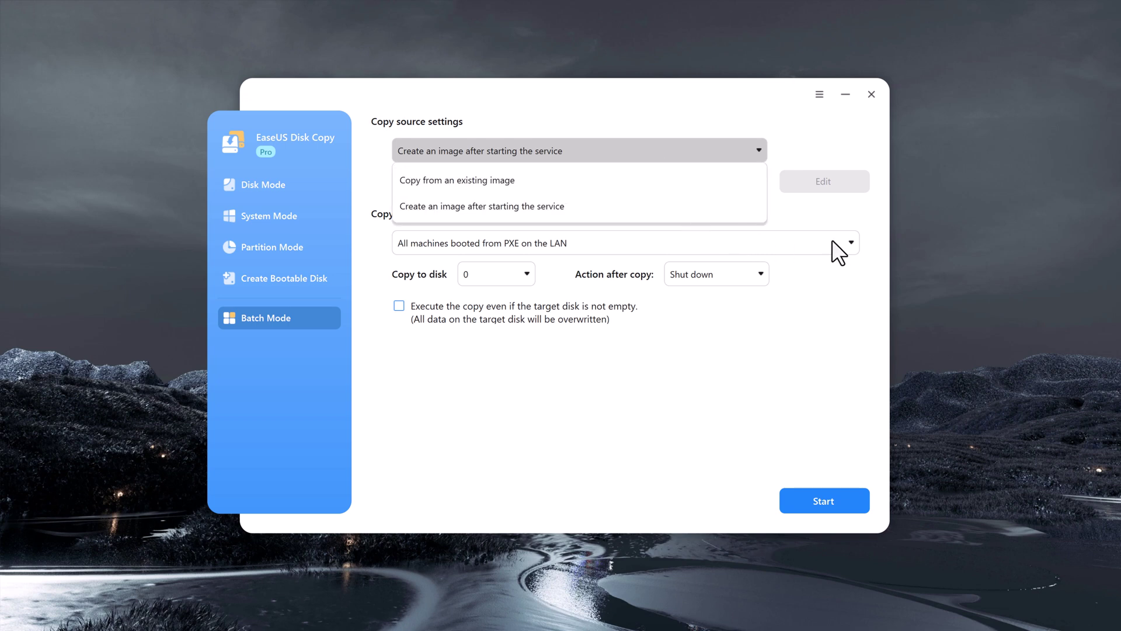
left_click(833, 221)
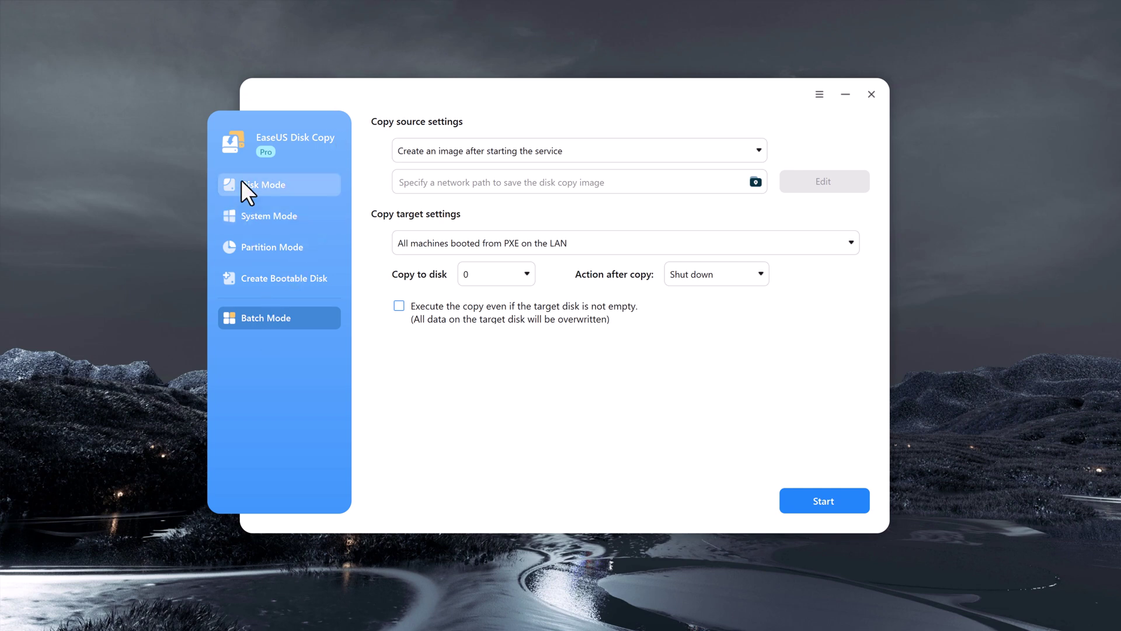
Step: Return to Disk Mode, check Disk 1's layout, and keep Disk 0 as the source
left_click(301, 182)
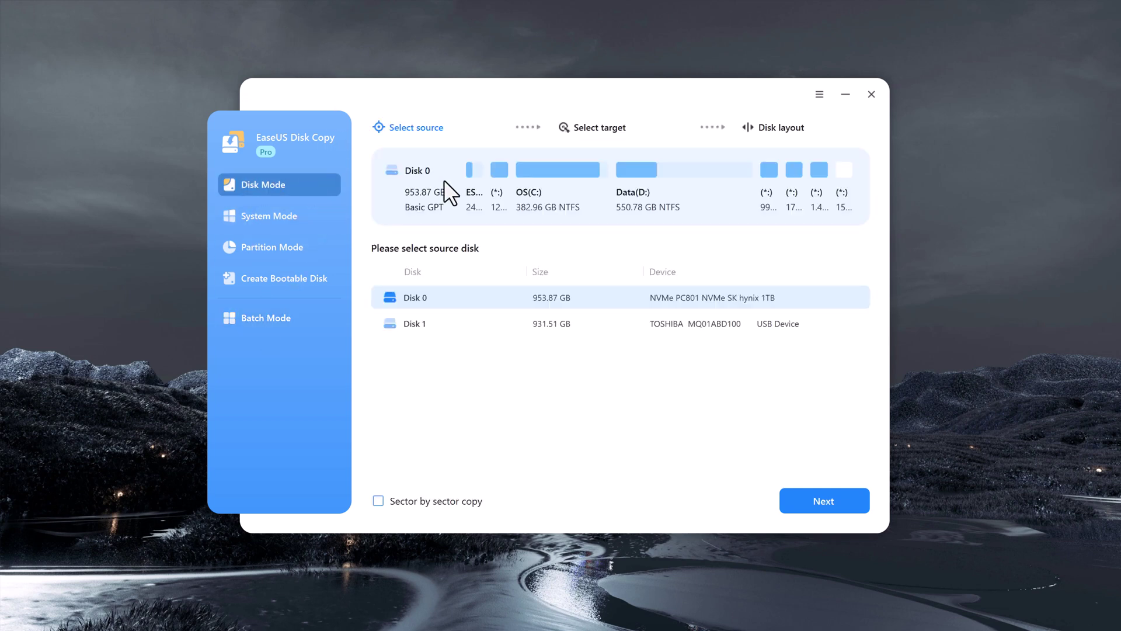
left_click(599, 325)
left_click(599, 298)
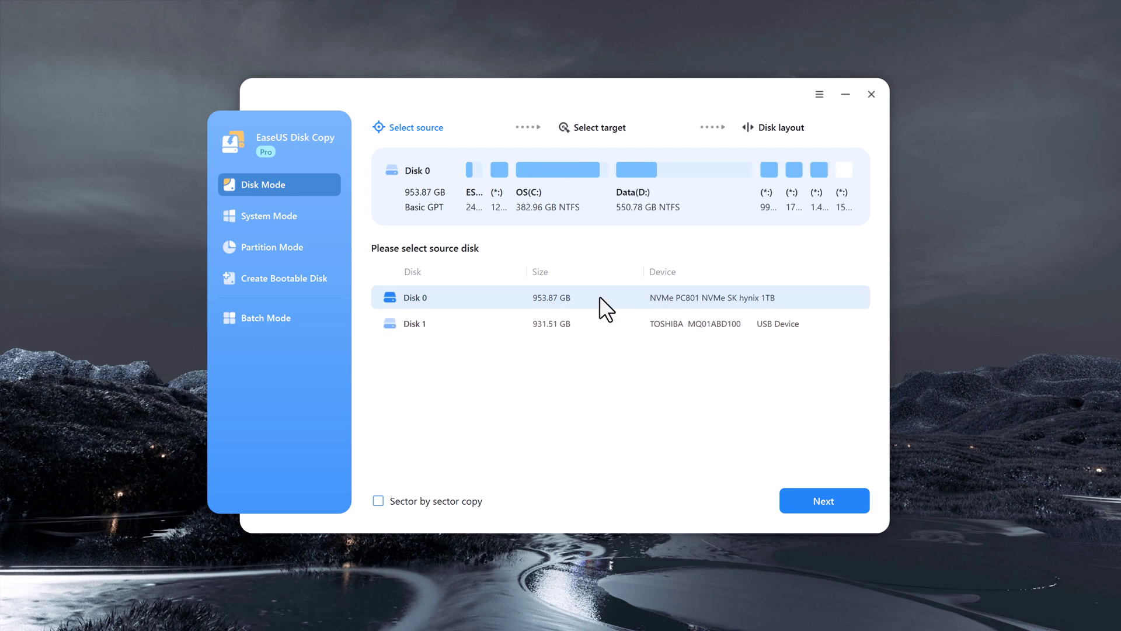